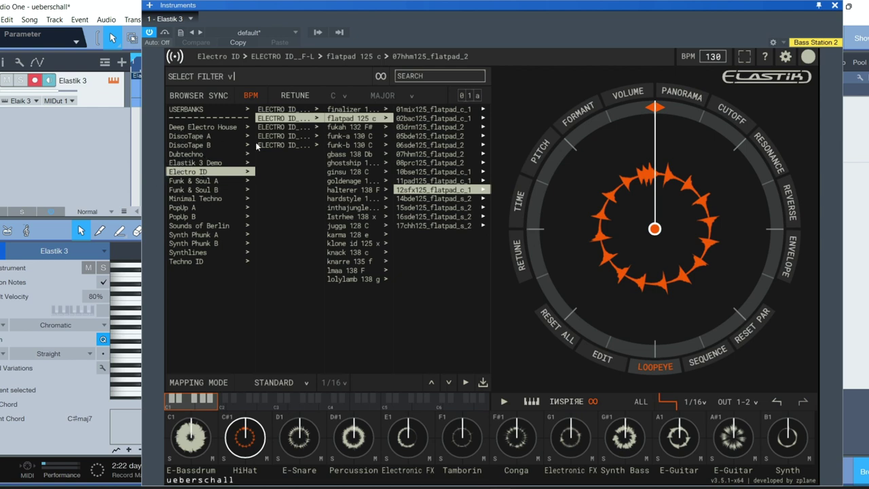
Browse Electro ID to the flatpad 125 c folder in ELECTRO ID__F-L and preview the loop 01mix125_flatpad_c_1.
click(211, 171)
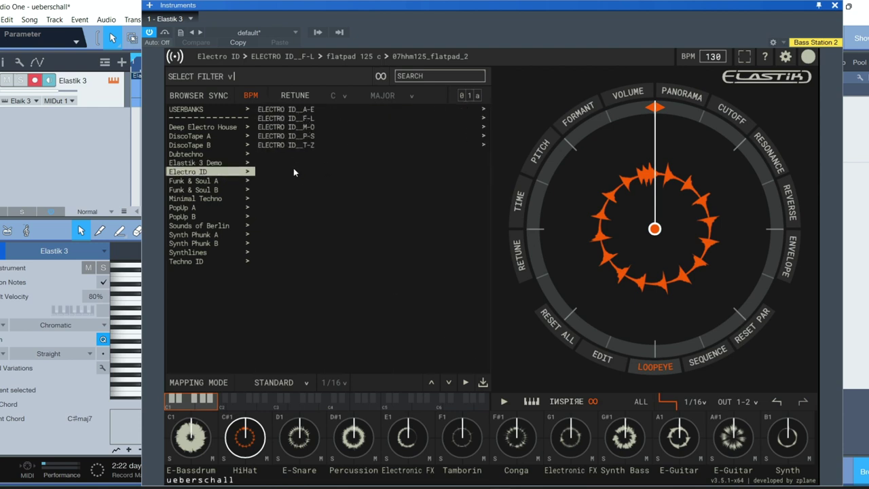
click(286, 119)
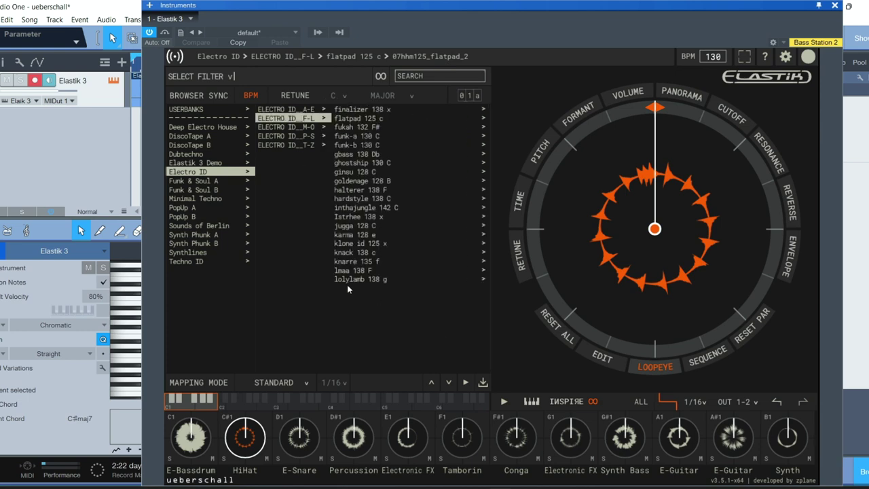
click(349, 119)
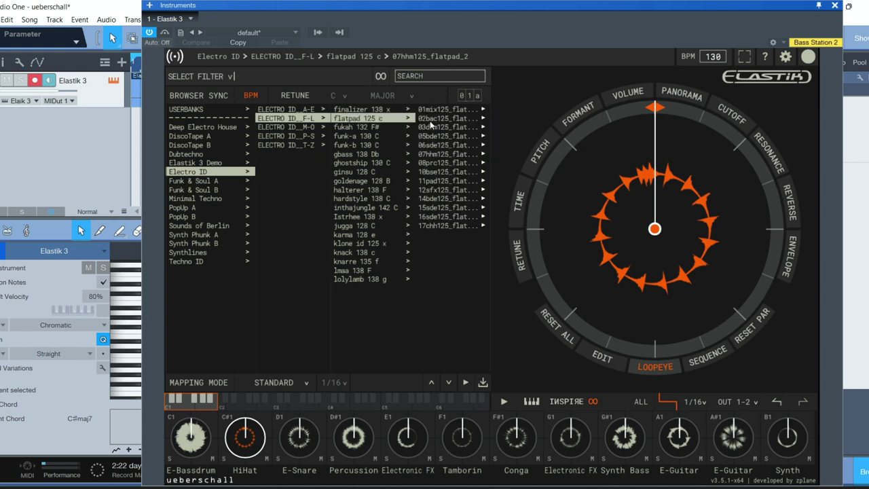
click(483, 110)
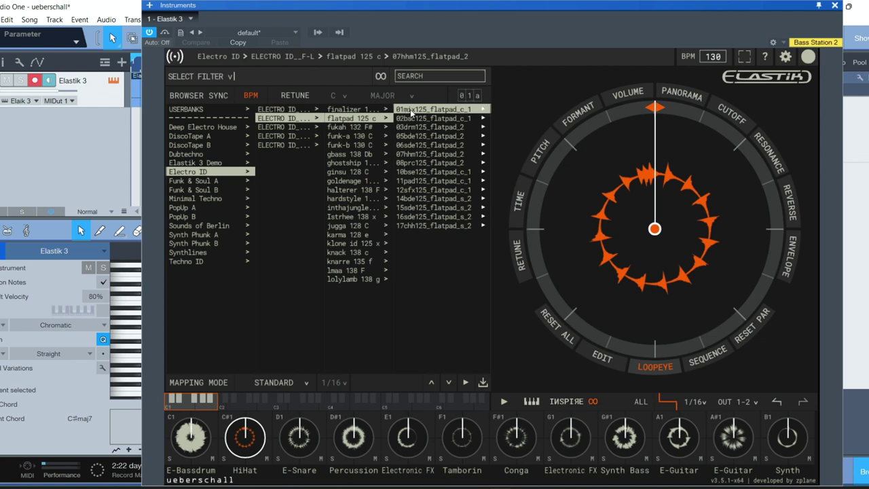
click(483, 110)
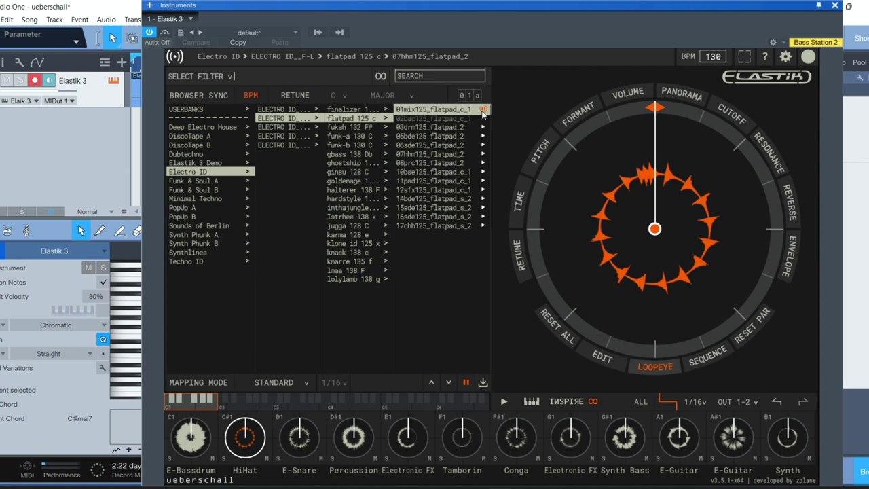
click(484, 110)
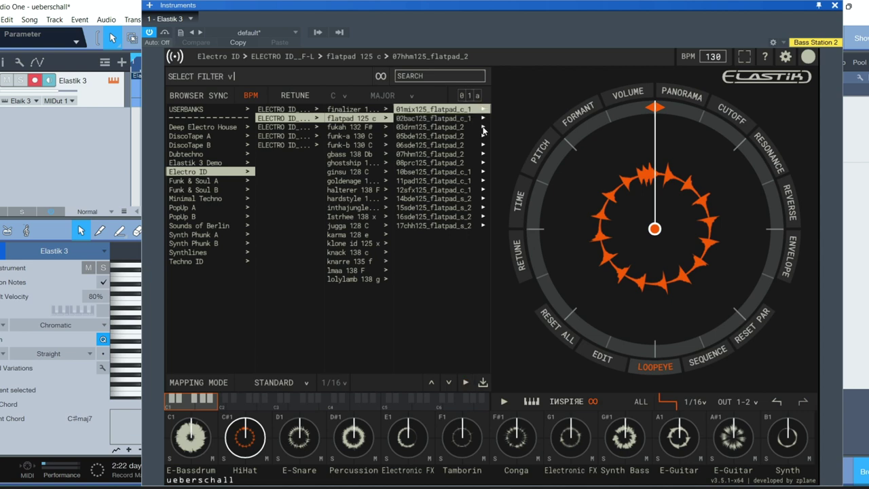
Preview the individual flatpad loops 03drm125_flatpad_2, 06sde125_flatpad_2 and 08prc125_flatpad_2, ending with playback stopped.
click(483, 127)
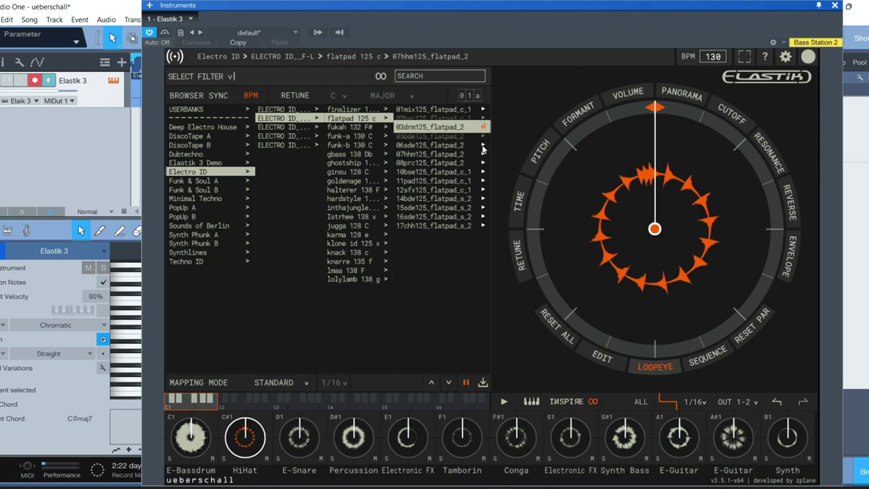
click(484, 146)
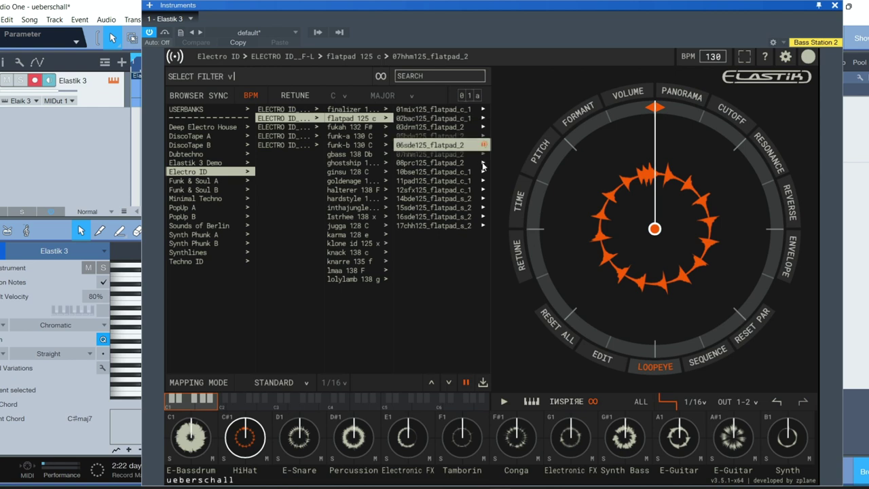
click(484, 163)
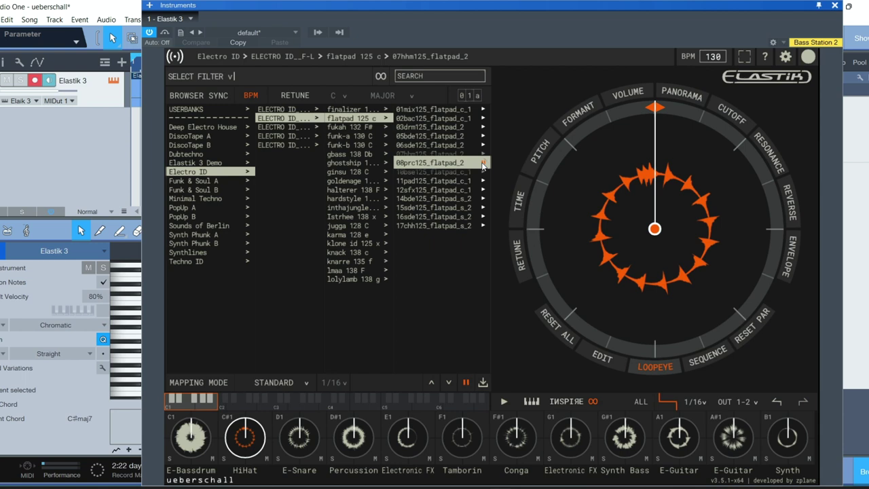
click(483, 164)
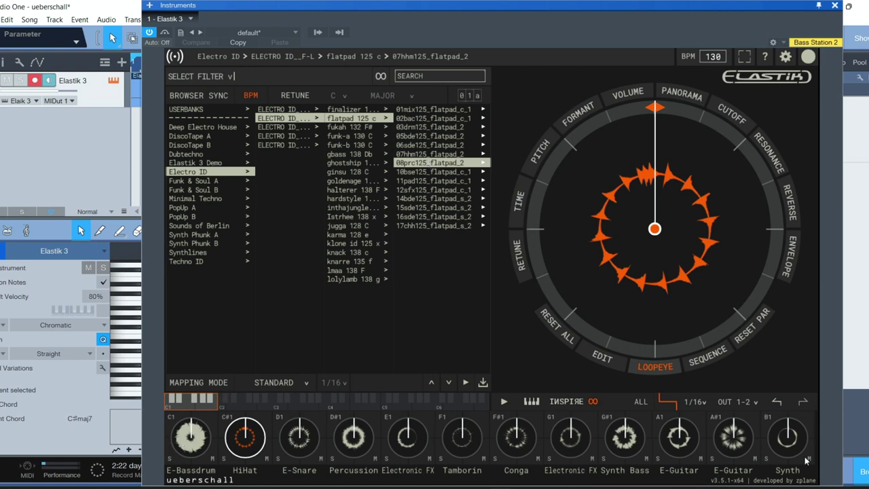
Look at the pads of the higher octaves, including C3, and return the pad view to the C1 octave.
click(245, 407)
click(295, 407)
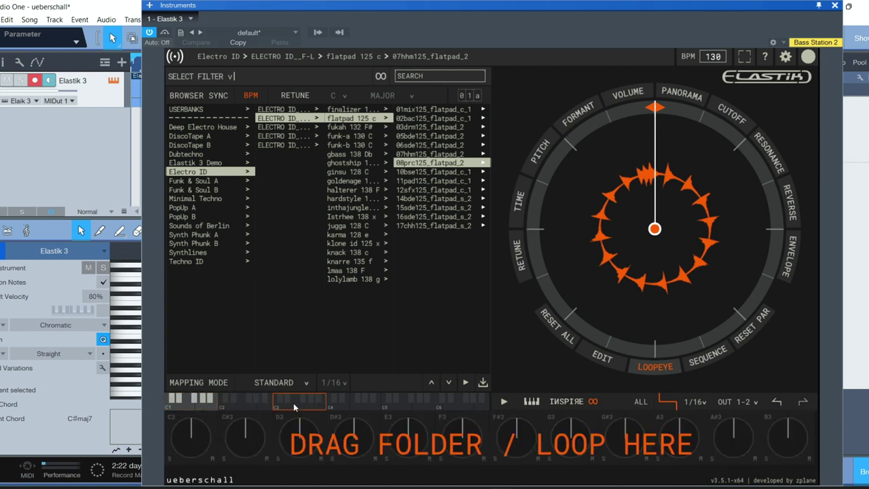
click(296, 407)
click(187, 407)
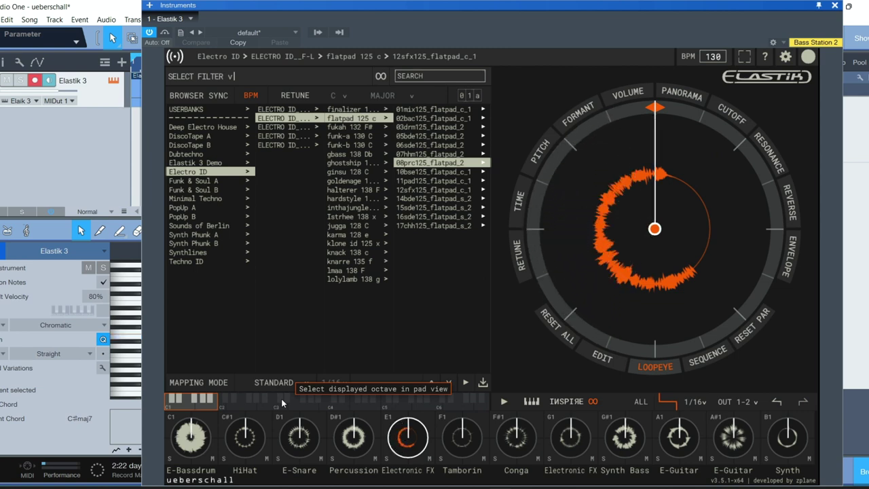
Close the Elastik 3 instrument window and return the playhead to the start of the song.
click(834, 6)
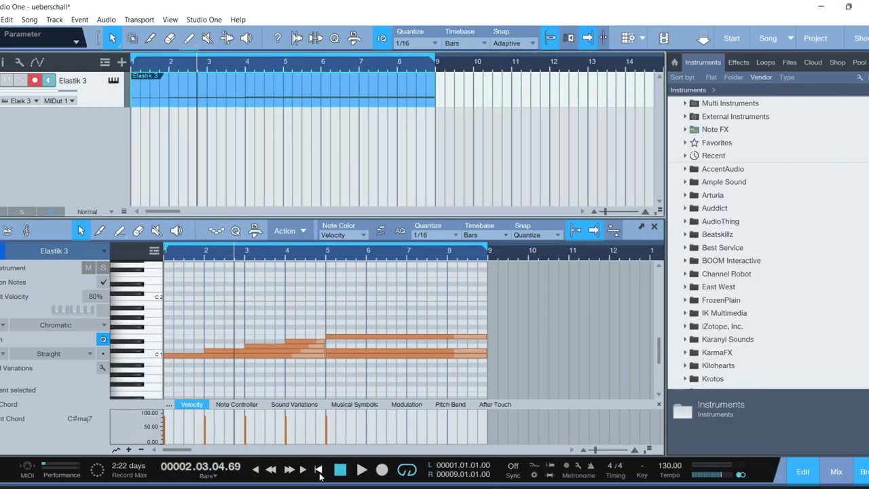
click(319, 473)
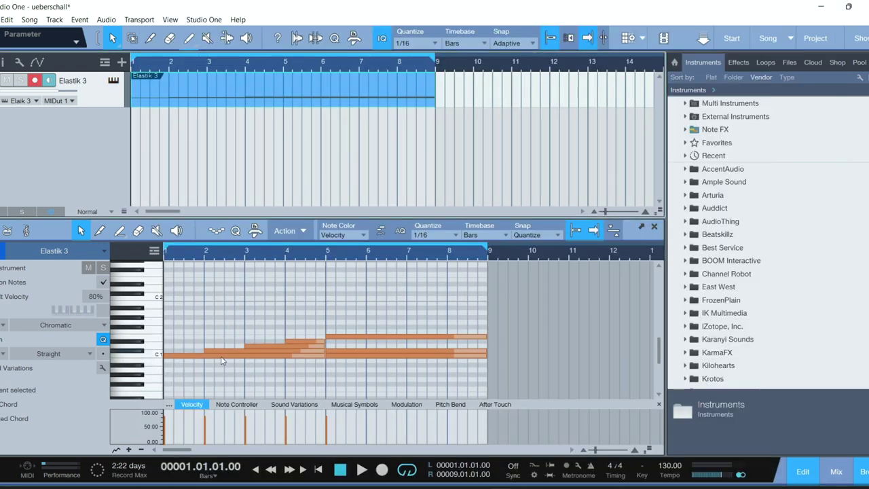
Detach the note editor into a floating window and enlarge it until all eight bars of notes fit.
click(642, 229)
drag(369, 153, 312, 62)
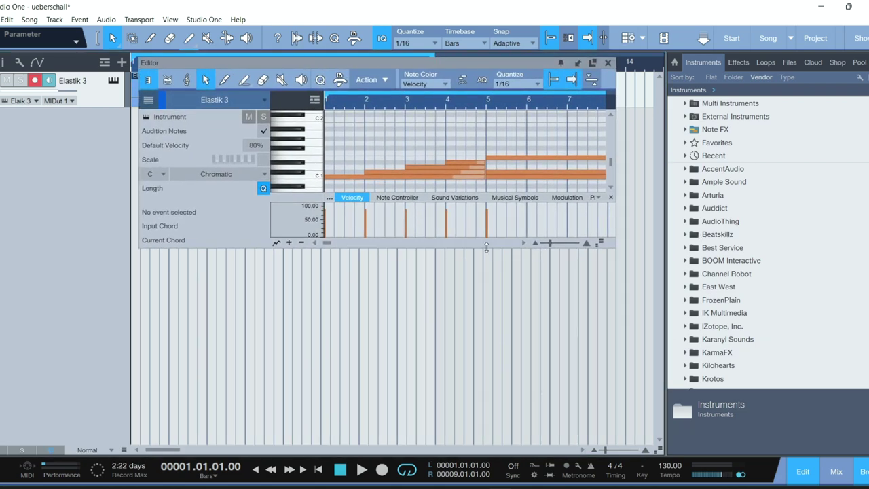
drag(486, 247, 487, 392)
drag(614, 313, 745, 313)
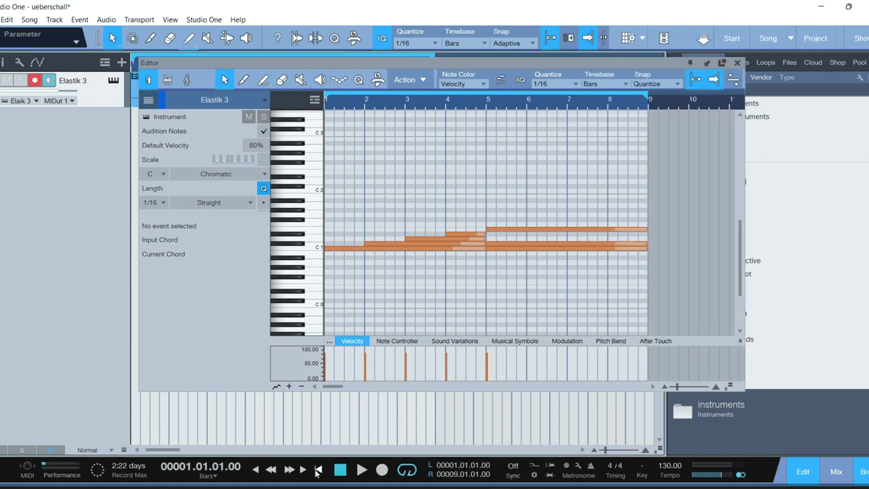
Play through the eight-bar Elastik 3 pattern, stop playback and close the floating note editor.
click(363, 471)
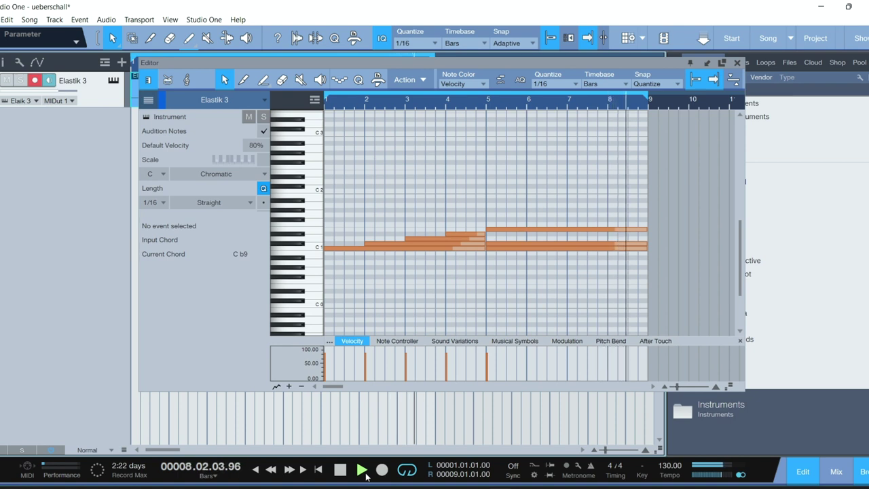
click(340, 469)
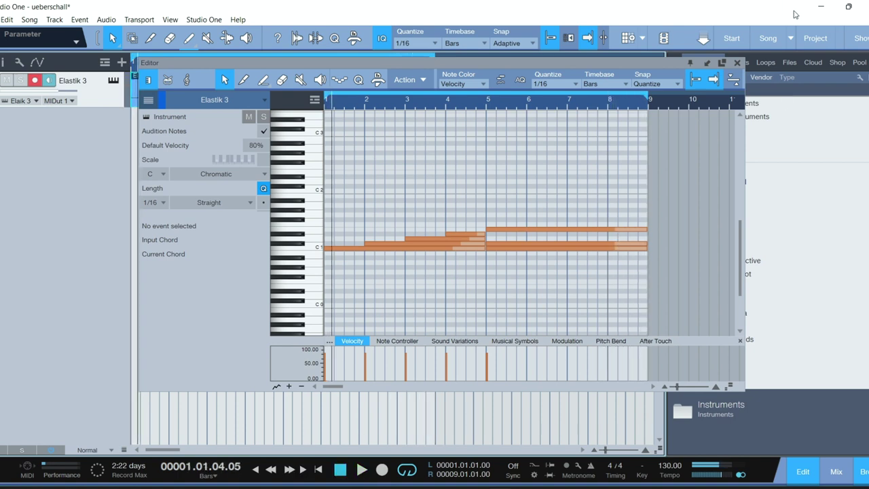
click(738, 63)
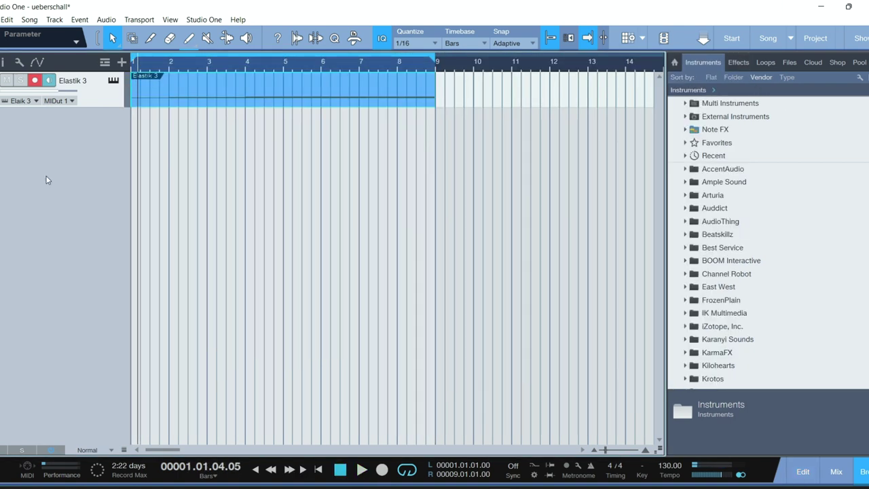
Reopen the Elastik 3 instrument from its track and preview the bass loop 10bse125_flatpad_c_1.
click(113, 82)
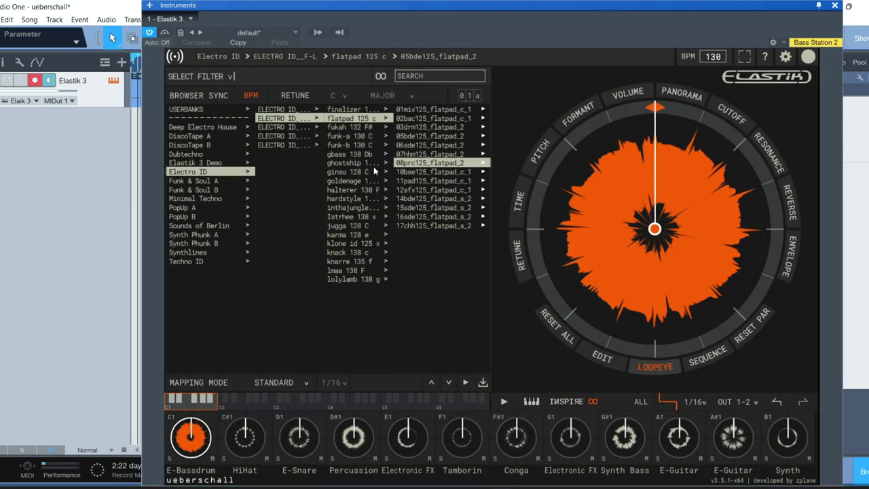
click(484, 174)
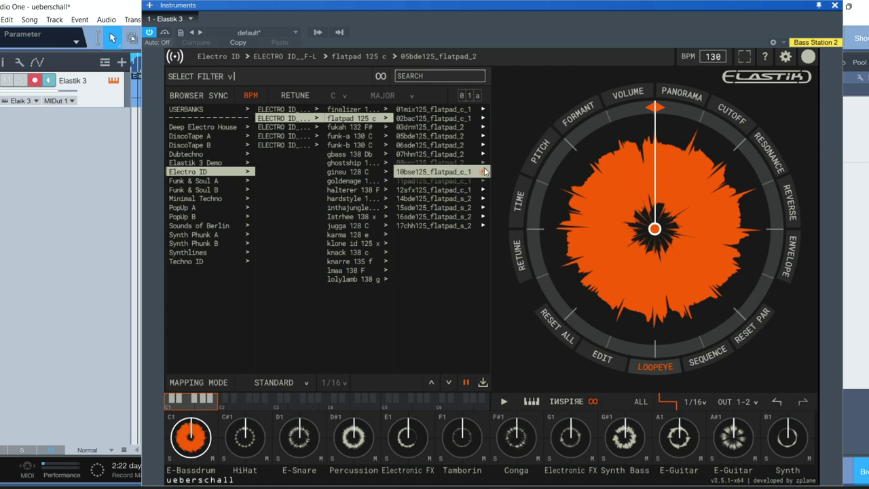
click(483, 173)
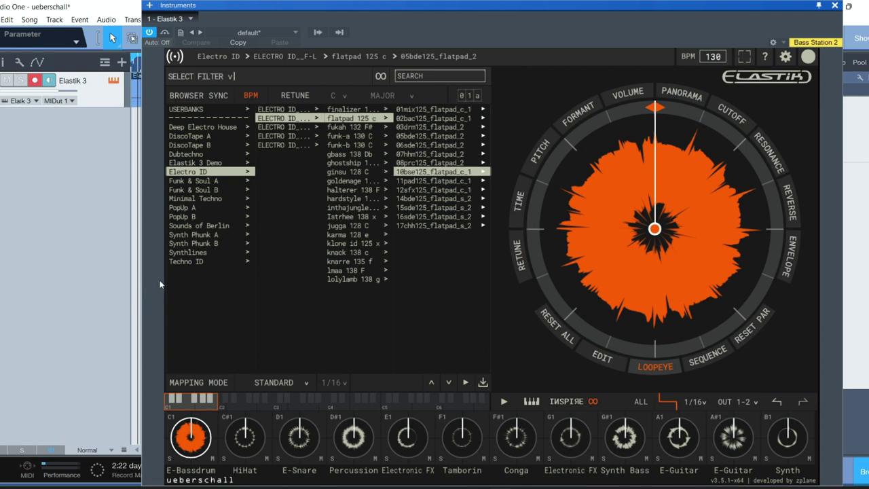
Browse the Techno ID bank to the first Carpetride 128 folder and preview 01mix128_TED_carpetride_1.
click(190, 262)
click(482, 110)
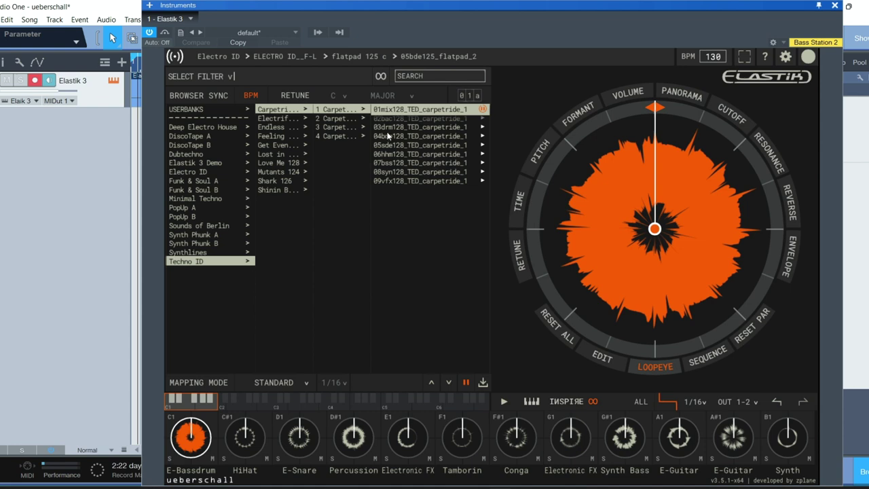
click(484, 110)
Preview the mix loops of the second and third Carpetride 128 folders, 01mix128_TED_carpetride_2 and 01mix128_TED_carpetride_3.
click(359, 118)
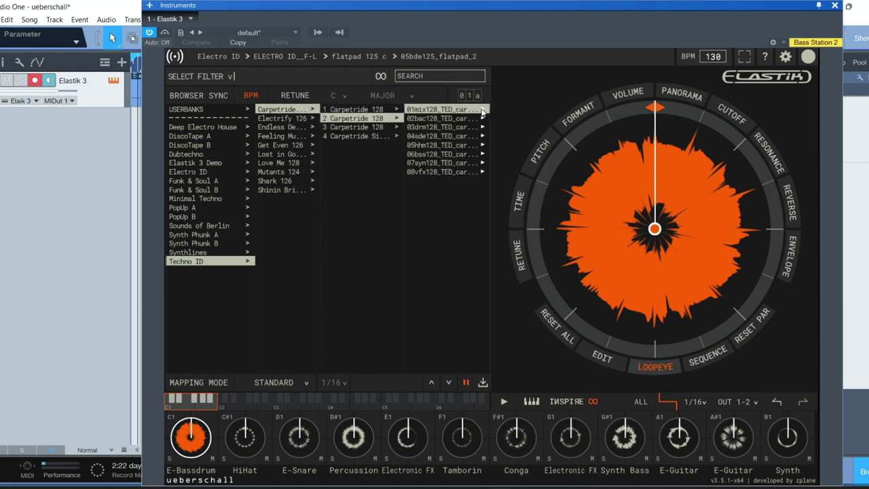
click(482, 110)
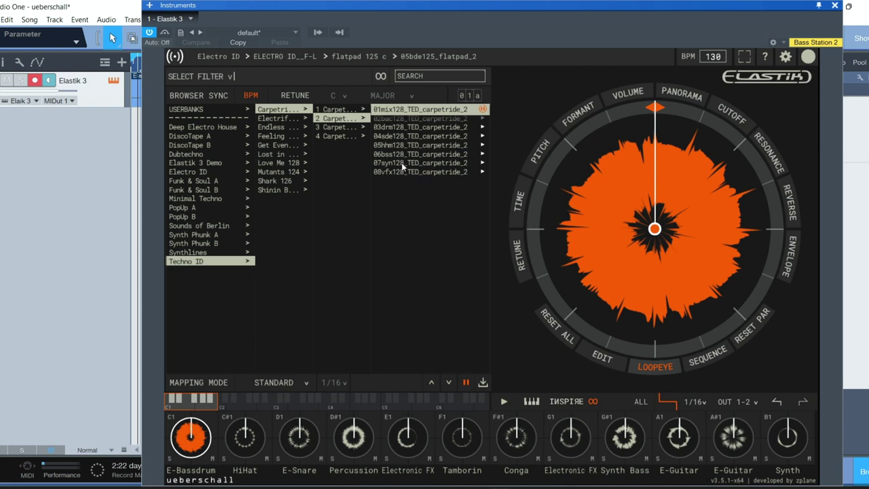
click(364, 130)
click(486, 110)
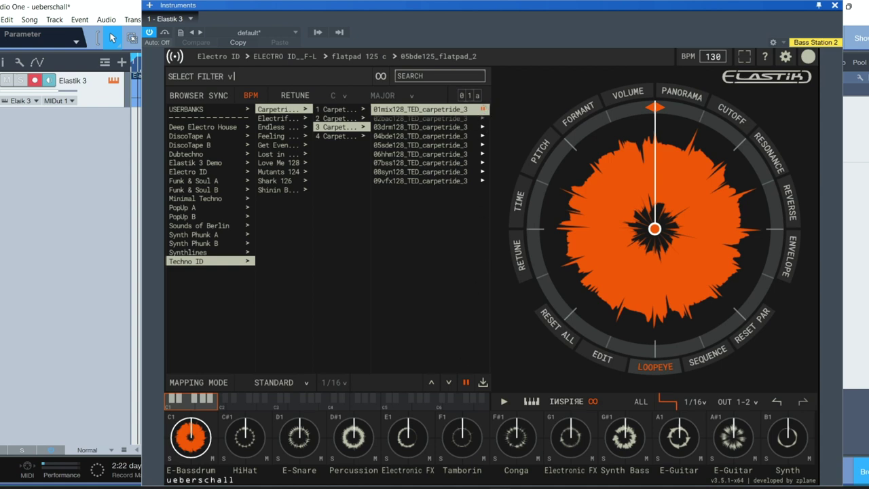
click(483, 110)
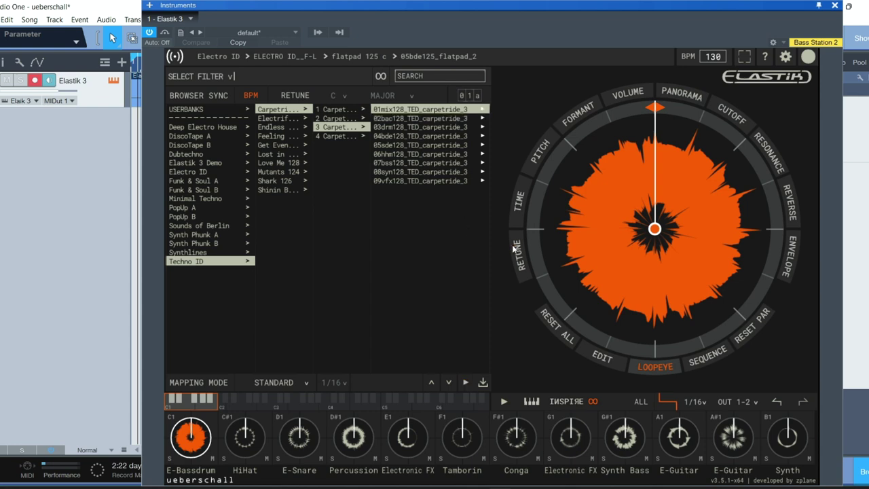
Revisit the first Carpetride 128 folder, return to the third one and preview its mix loop again.
click(330, 110)
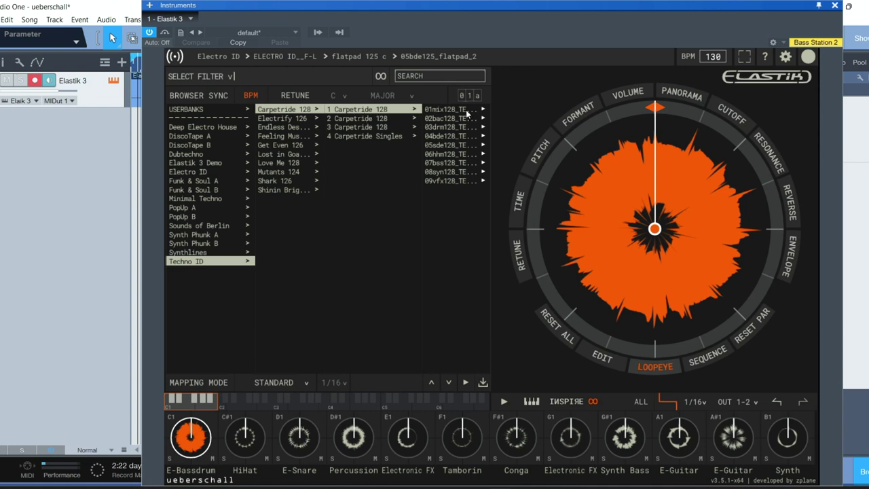
click(378, 129)
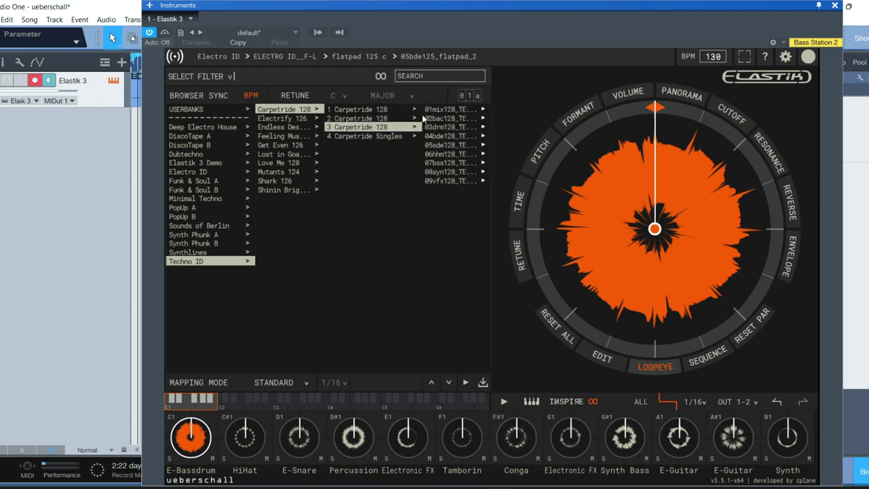
click(483, 110)
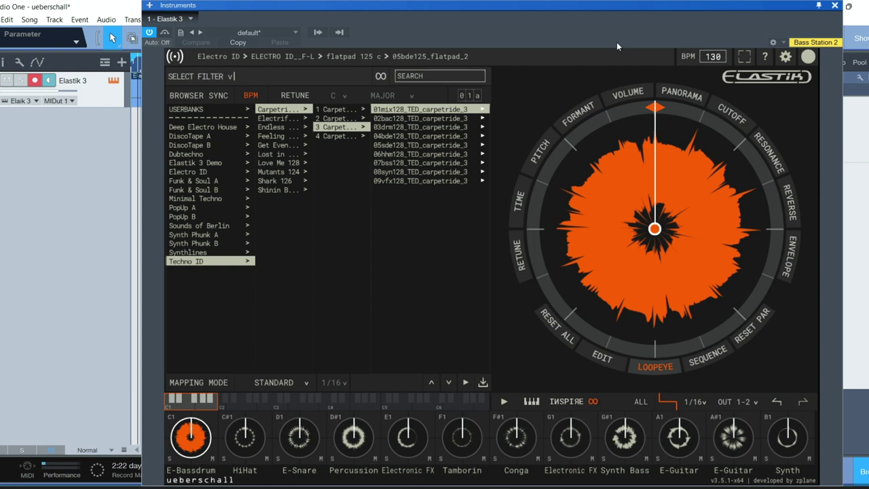
Open the 4 Carpetride Singles folder and preview its single samples, including 02sde128 and 03clp128.
click(333, 136)
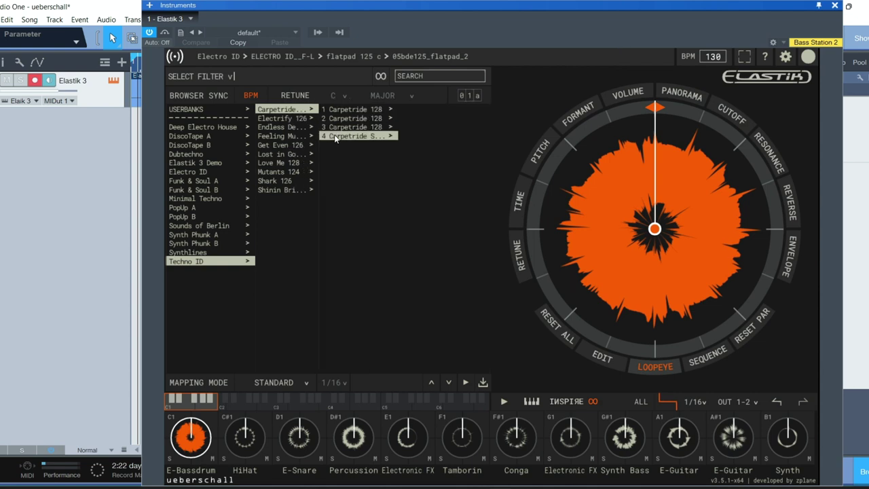
click(482, 110)
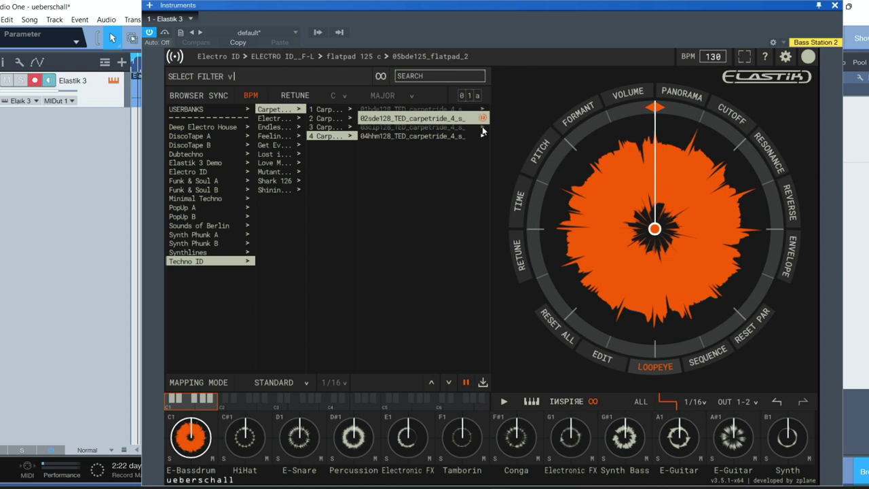
click(483, 127)
click(482, 128)
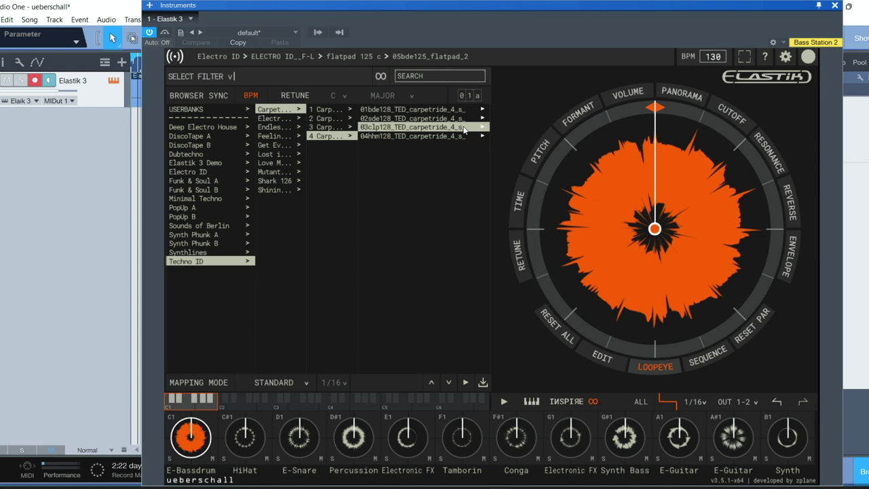
Preview 01mix126_TED_feeling music_1 from Techno ID and 01mix127_SOB_crime time_1 from Sounds of Berlin.
key(Down)
key(Down)
key(Down)
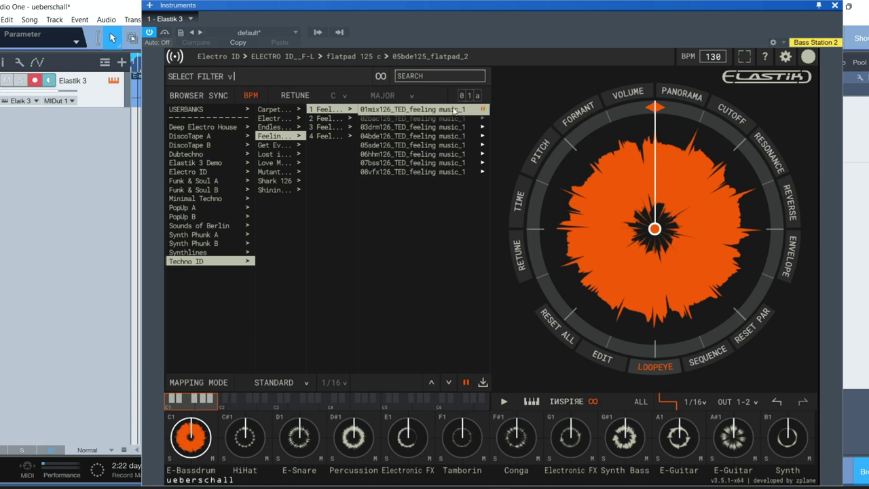
click(483, 110)
click(483, 111)
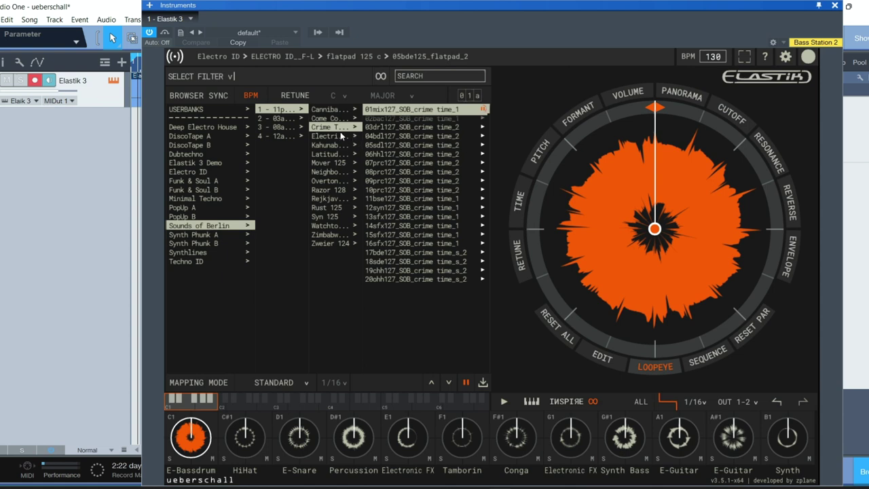
Preview the mix loops of Congaboat 125, No Guts No Glory and Druckkammer 125 in the 03am-08am folder of Sounds of Berlin.
click(283, 121)
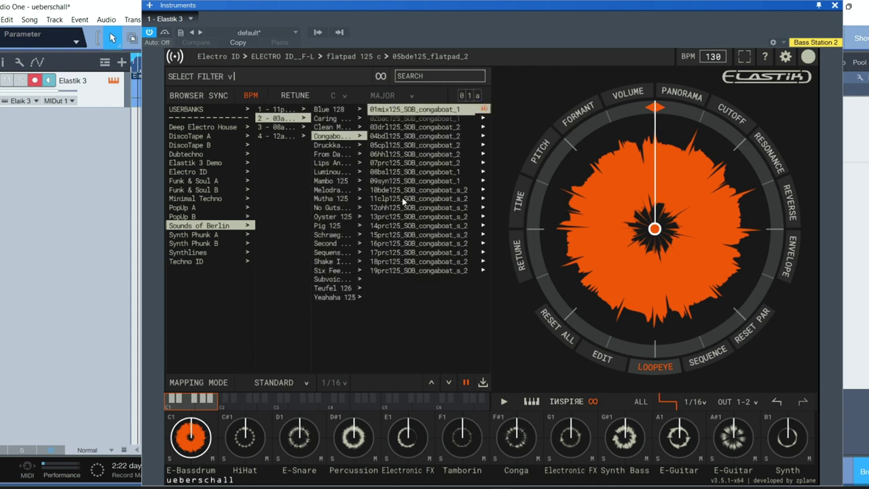
click(330, 207)
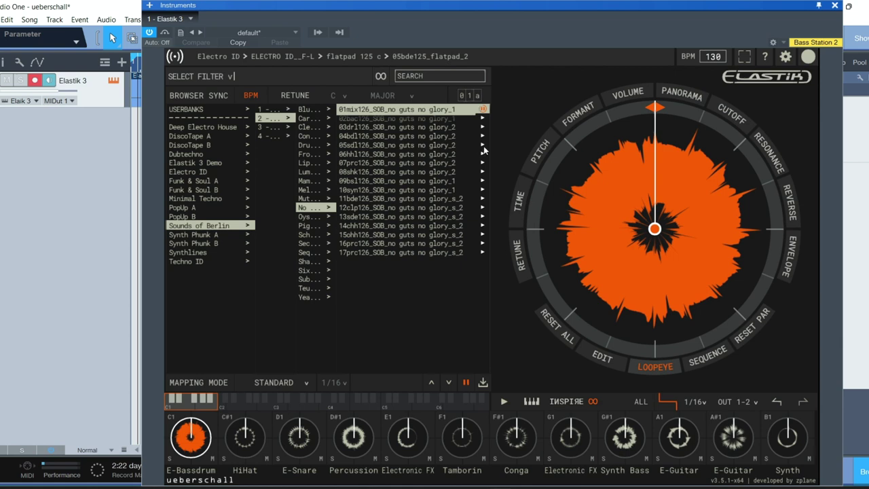
click(306, 149)
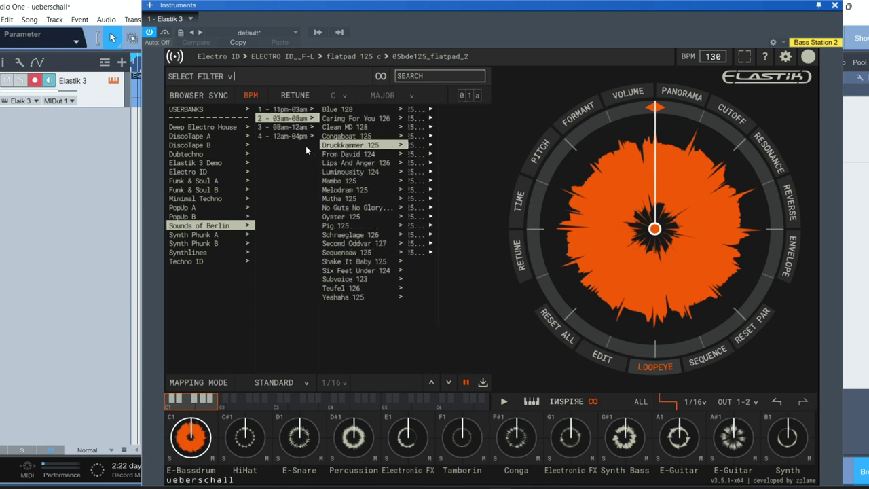
click(482, 110)
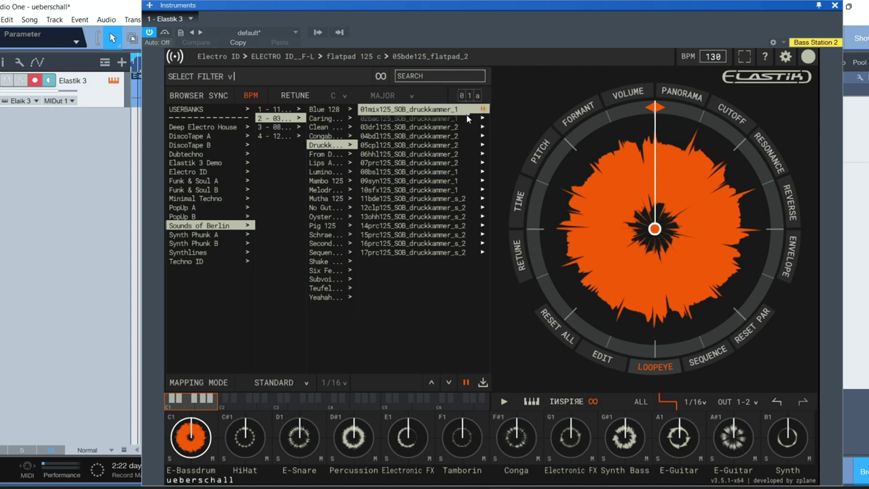
Preview the Minimal Techno mix loops 01mix128_aint no stoppin_1 and 01mix126_tibetan dawn_1 from the Amphetamine folder.
click(197, 198)
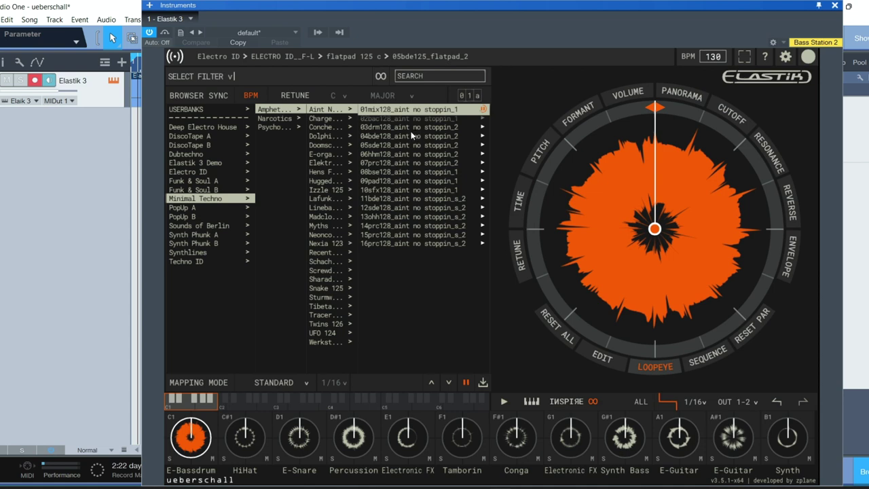
click(317, 306)
click(483, 112)
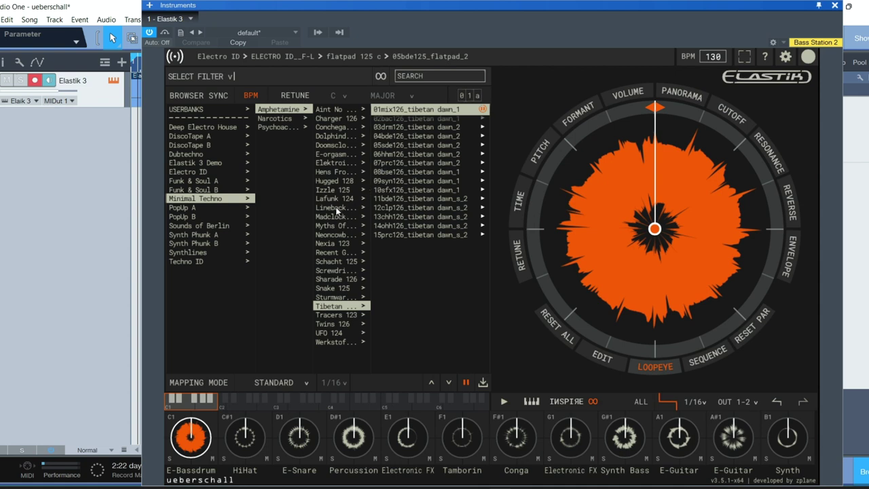
Preview the saltrace, subsoil, saudigroove and quensch mix loops in the Electro ID bank, and open the Dubtechno bank.
click(199, 172)
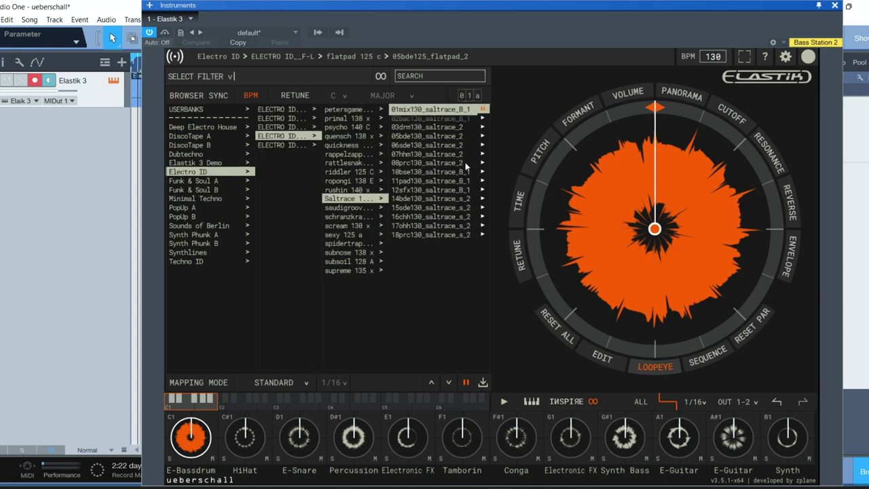
click(379, 261)
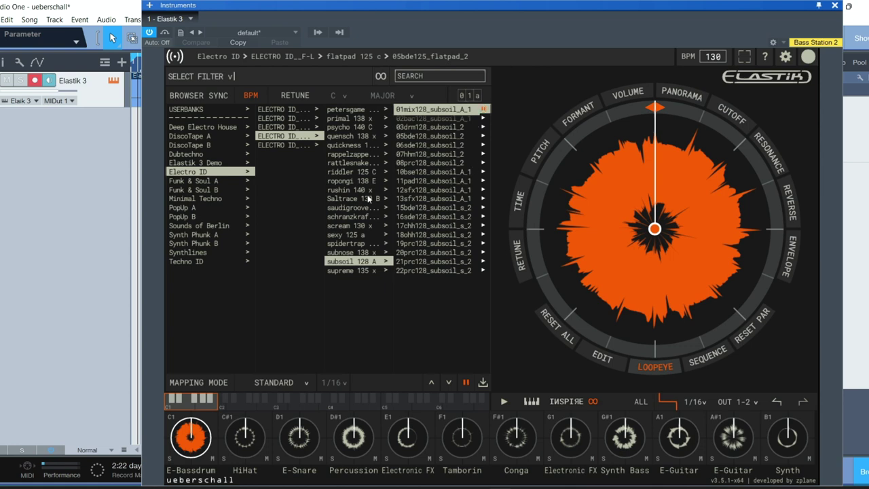
click(355, 208)
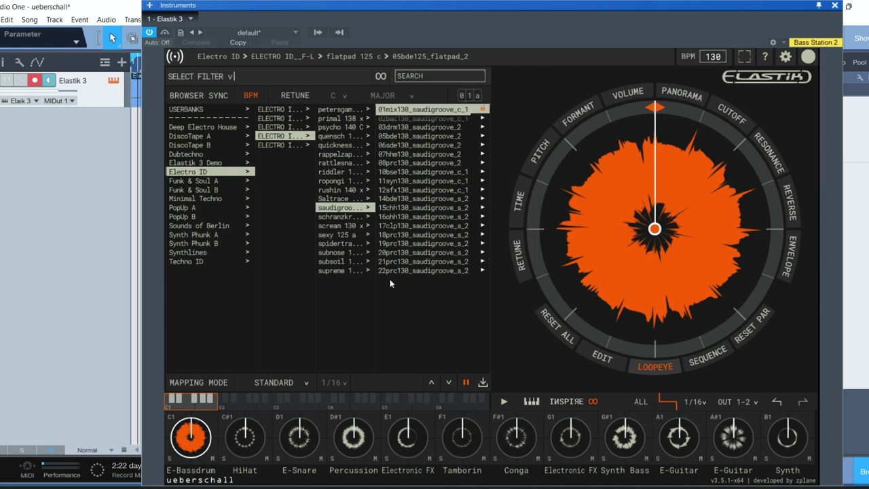
click(350, 138)
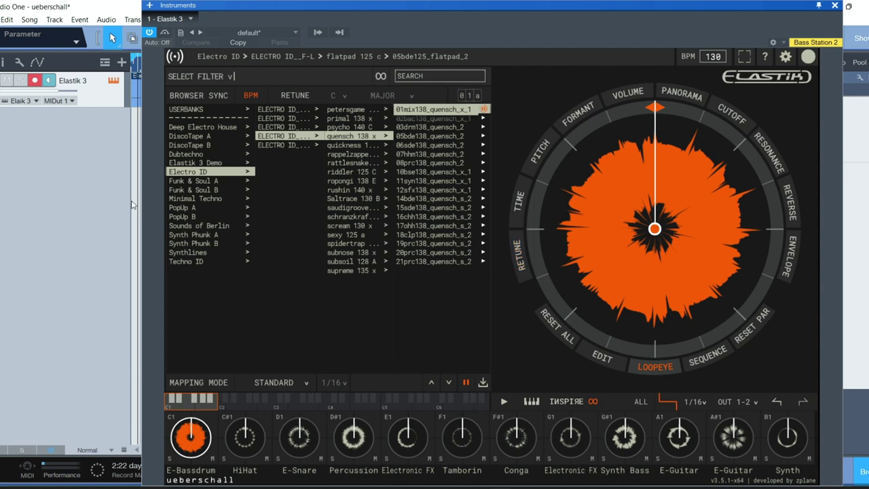
click(191, 154)
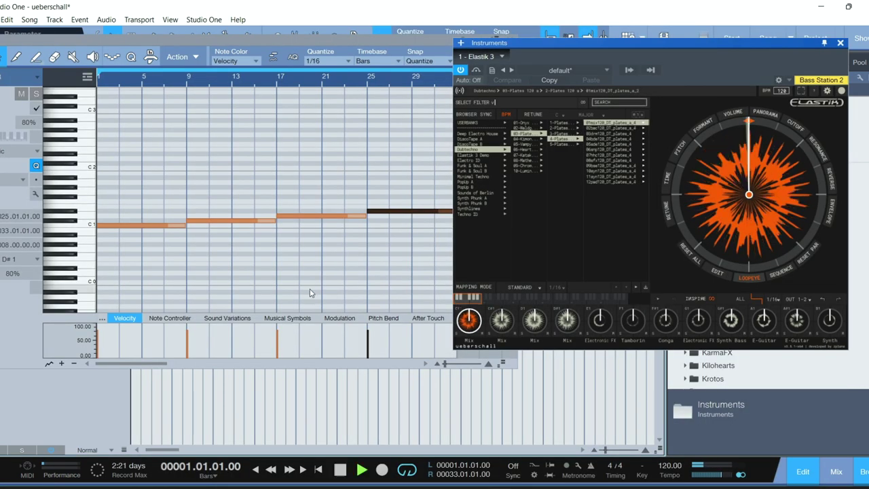